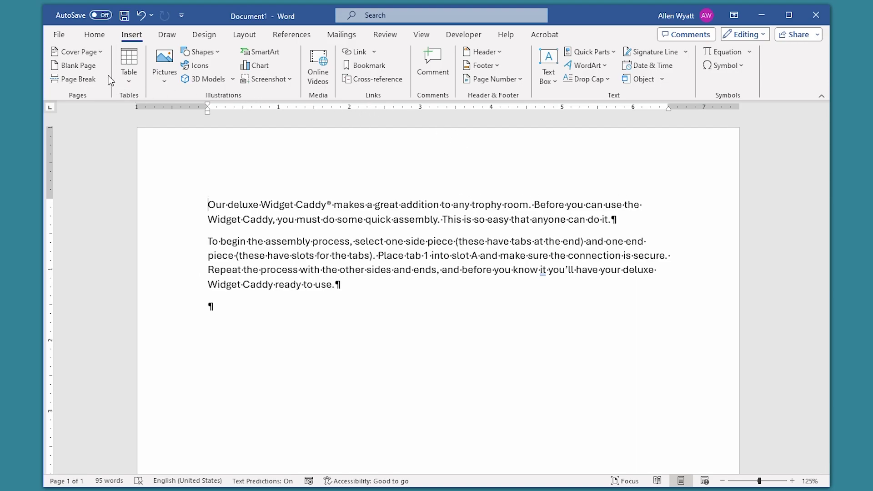
# Open the Word Options dialog through File > More > Options
pyautogui.click(60, 35)
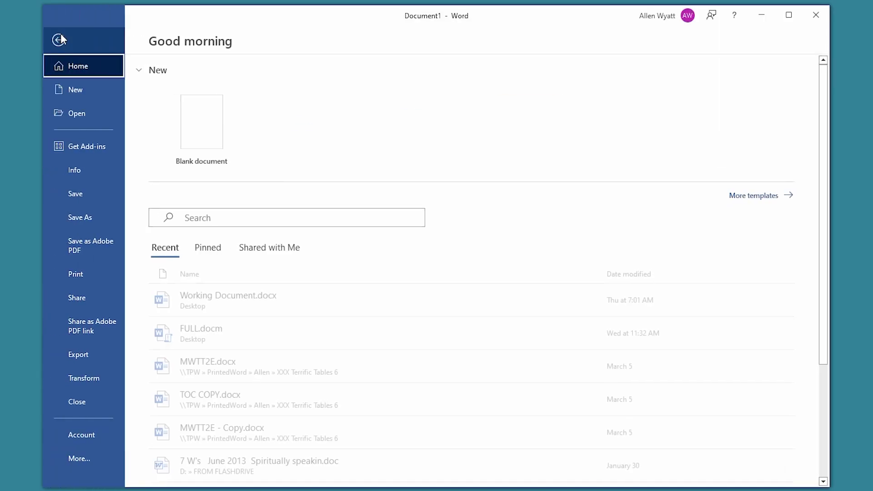
pyautogui.click(79, 457)
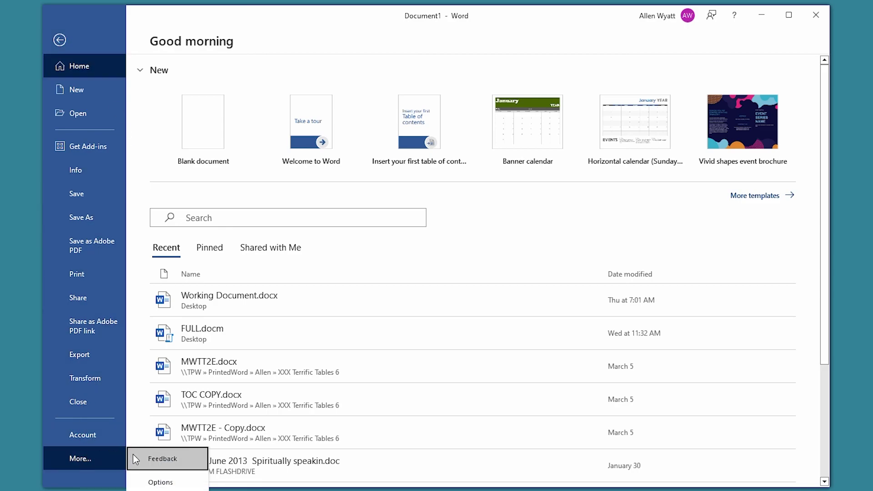
pyautogui.click(175, 483)
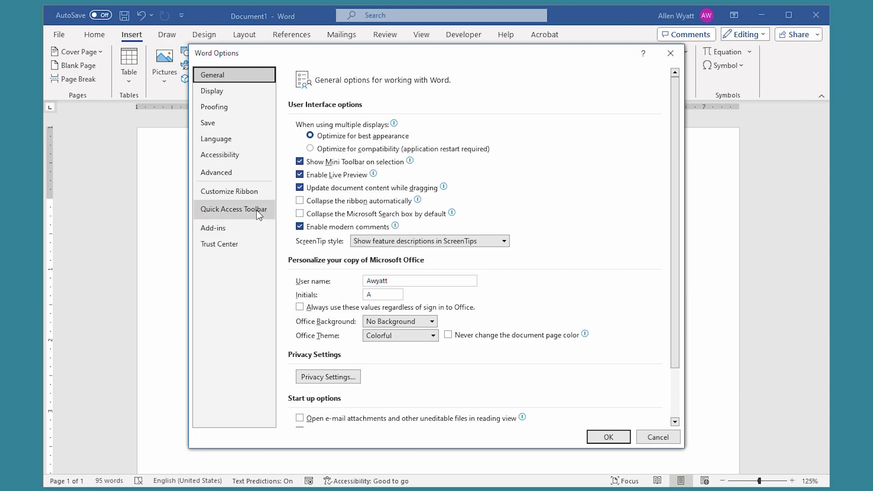
# On the Quick Access Toolbar page, list All Commands and scroll down the command list
pyautogui.click(242, 213)
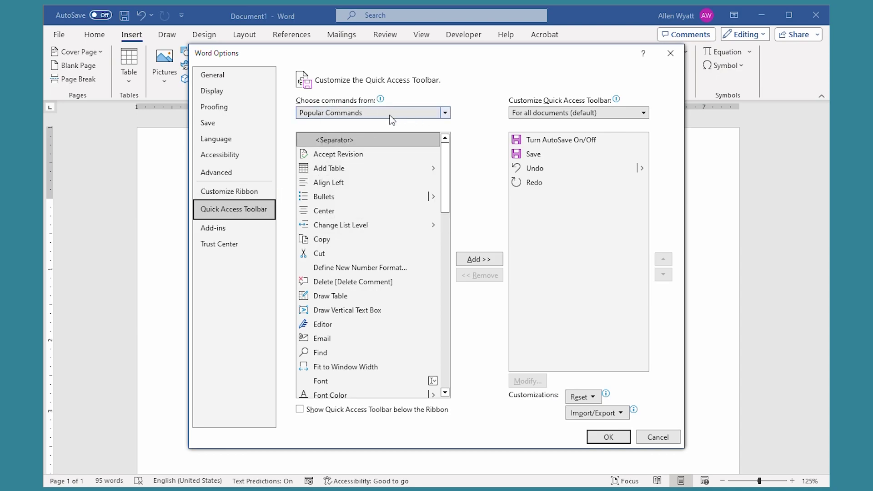
pyautogui.click(445, 114)
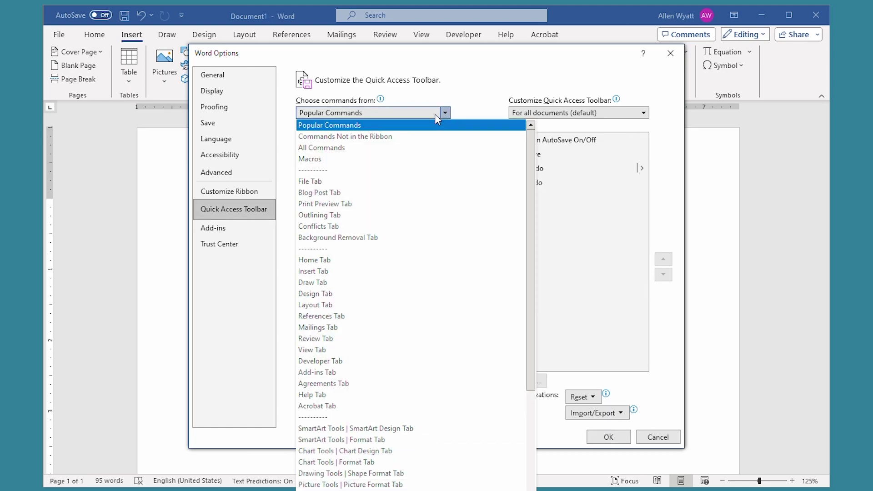
pyautogui.press('Escape')
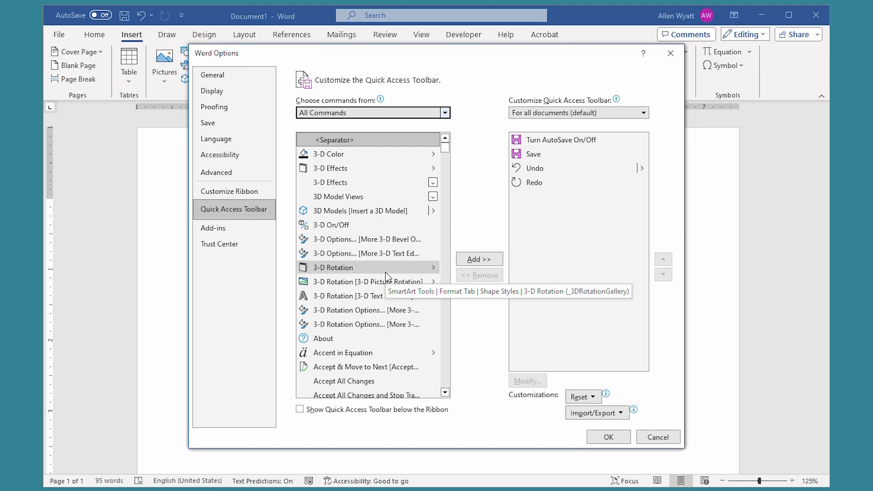
pyautogui.click(449, 353)
pyautogui.click(449, 353)
pyautogui.click(449, 353)
pyautogui.click(449, 353)
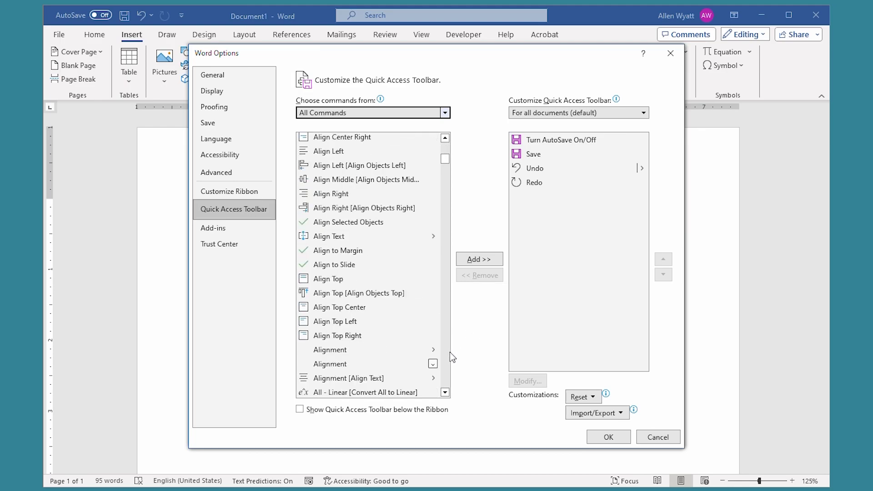
pyautogui.click(449, 352)
pyautogui.click(449, 353)
pyautogui.click(449, 353)
pyautogui.click(449, 353)
pyautogui.click(449, 352)
pyautogui.click(449, 353)
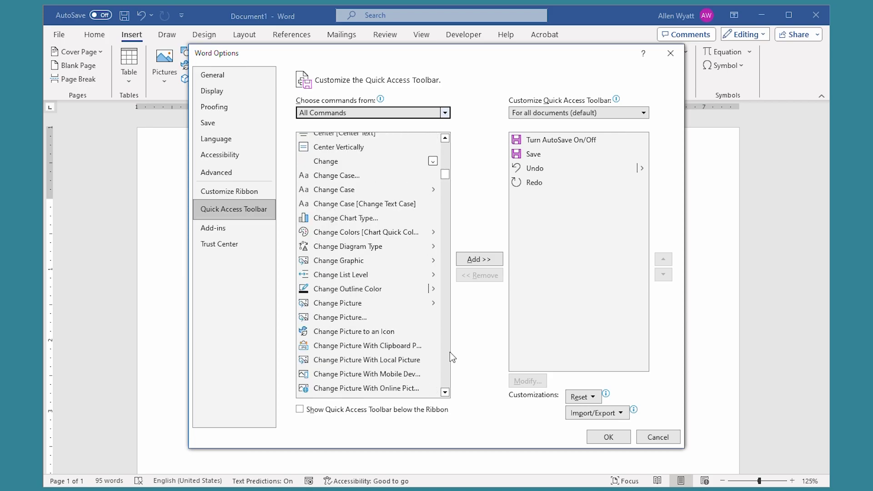
pyautogui.click(449, 352)
pyautogui.click(449, 352)
pyautogui.click(450, 351)
pyautogui.click(449, 352)
pyautogui.click(449, 352)
pyautogui.click(450, 352)
pyautogui.click(449, 352)
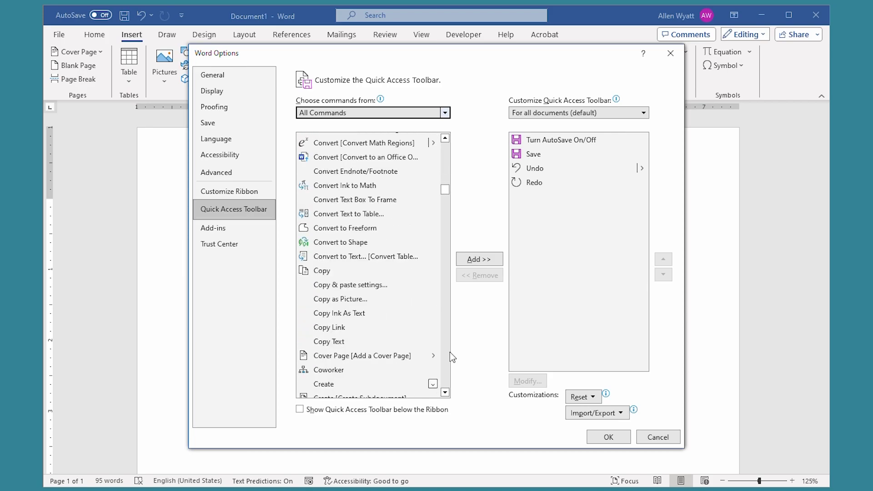
pyautogui.click(449, 352)
pyautogui.click(449, 352)
pyautogui.click(449, 352)
pyautogui.click(449, 352)
pyautogui.click(449, 352)
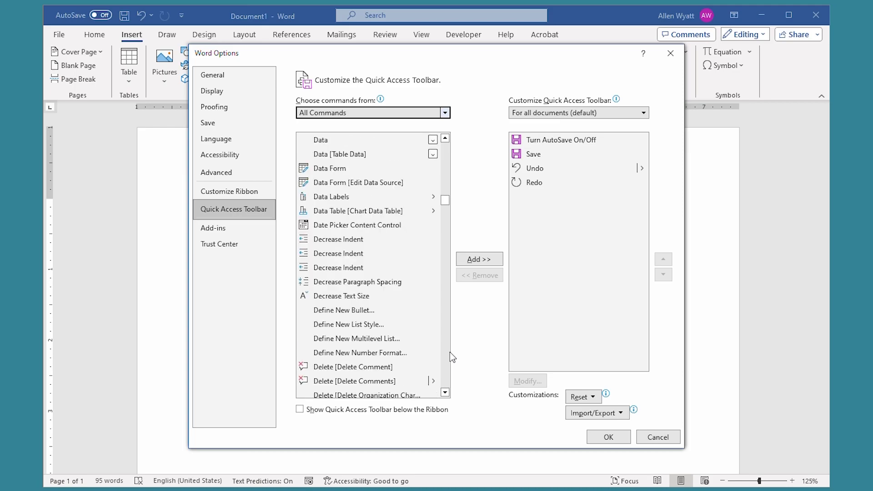
pyautogui.click(449, 352)
pyautogui.click(449, 352)
pyautogui.click(450, 352)
pyautogui.click(449, 352)
pyautogui.click(449, 352)
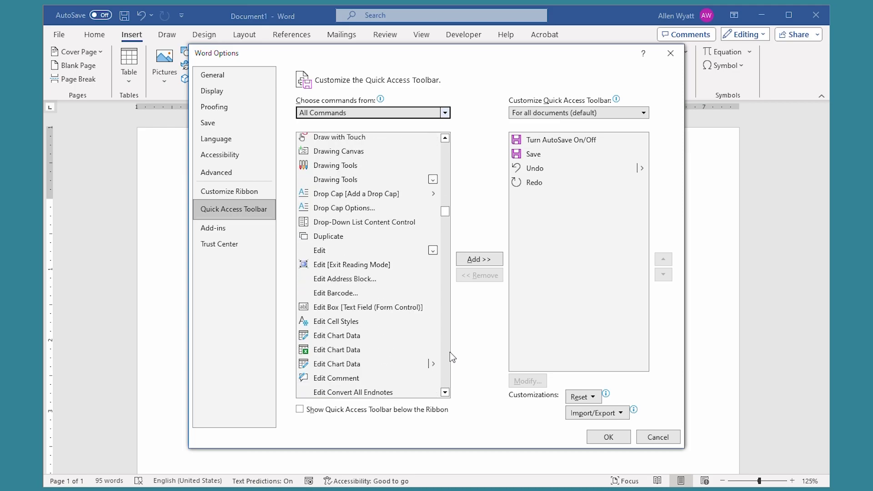
pyautogui.click(449, 352)
pyautogui.click(449, 352)
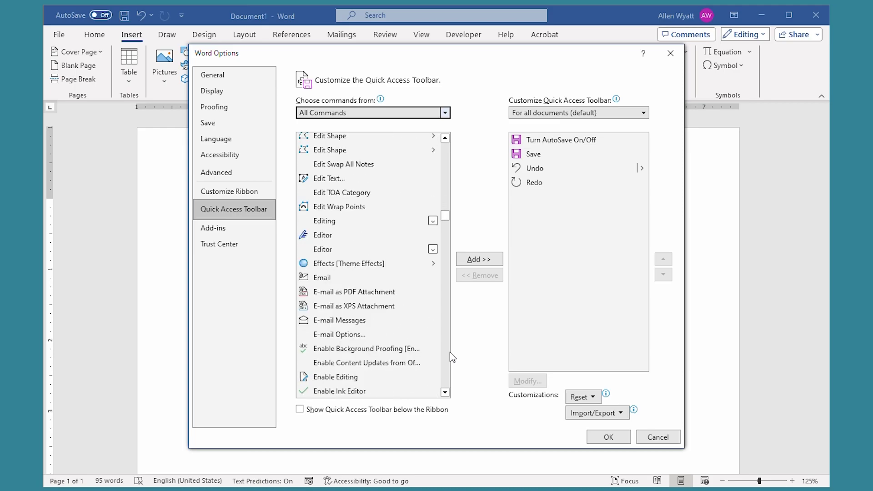
pyautogui.click(449, 352)
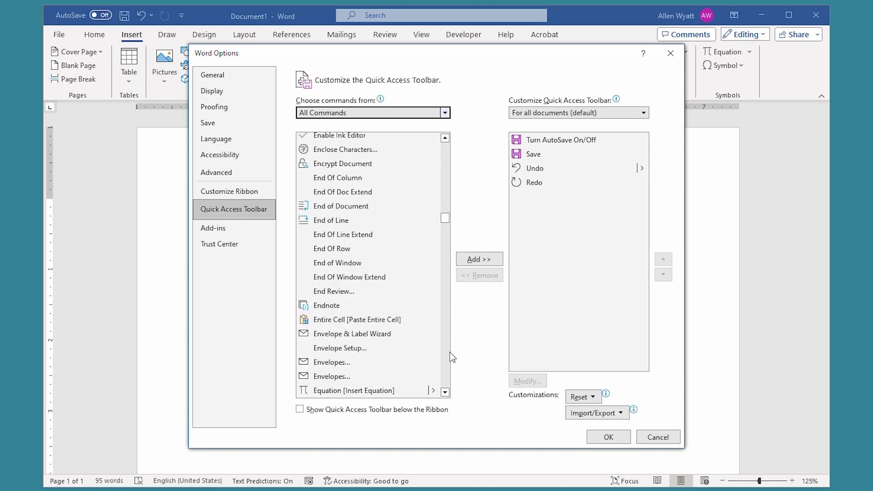
# Add Enclose Characters... to the Quick Access Toolbar and confirm with OK
pyautogui.click(384, 151)
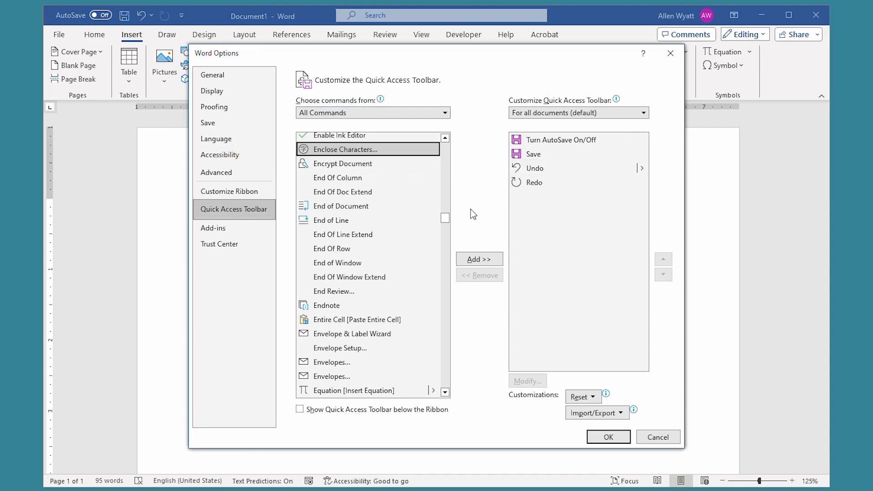
pyautogui.click(486, 261)
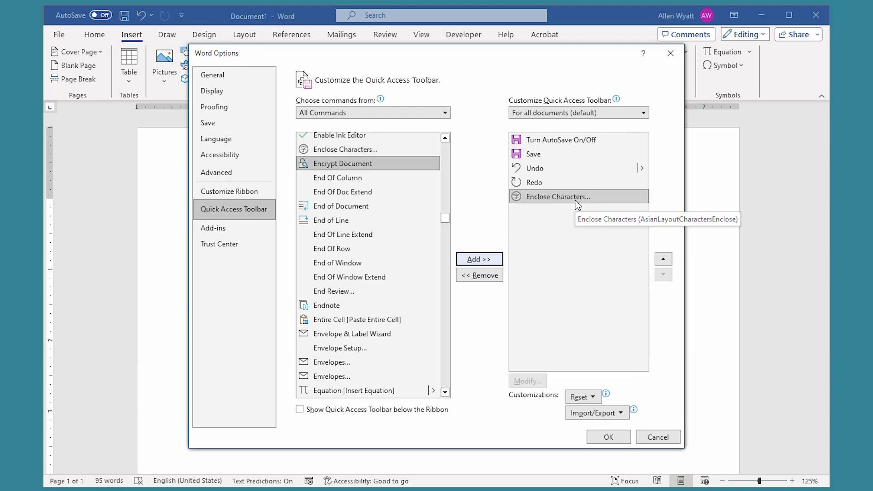
pyautogui.click(625, 436)
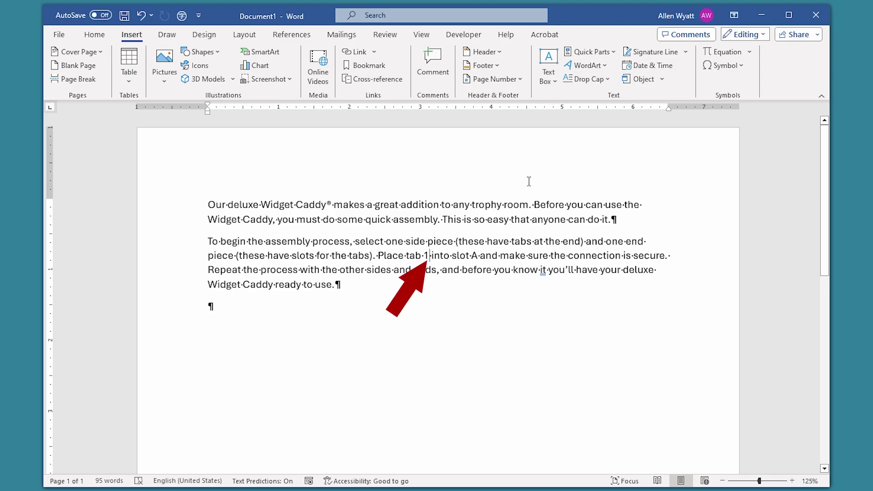
# Select the 1 in 'tab 1' and launch Enclose Characters from the Quick Access Toolbar
pyautogui.hotkey('shift', 'Left')
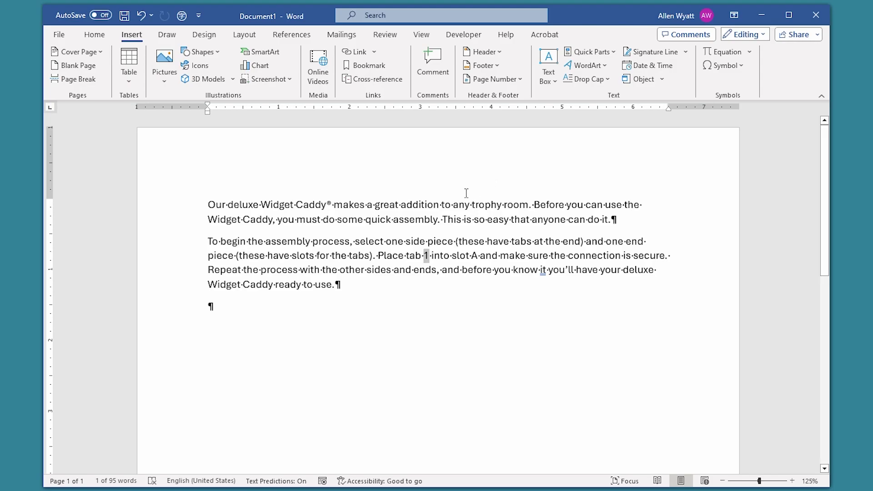
pyautogui.click(182, 16)
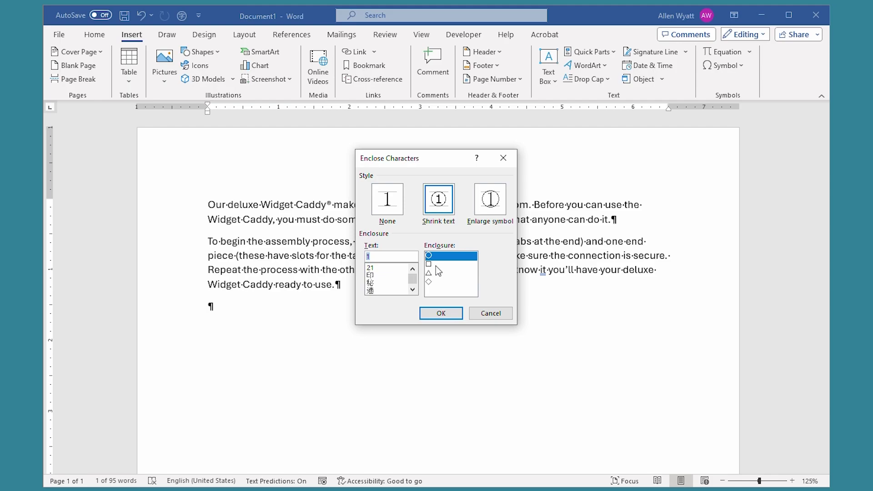
# Enclose the 1 in 'tab 1' in a circle using the Shrink text style
pyautogui.click(440, 257)
pyautogui.click(458, 312)
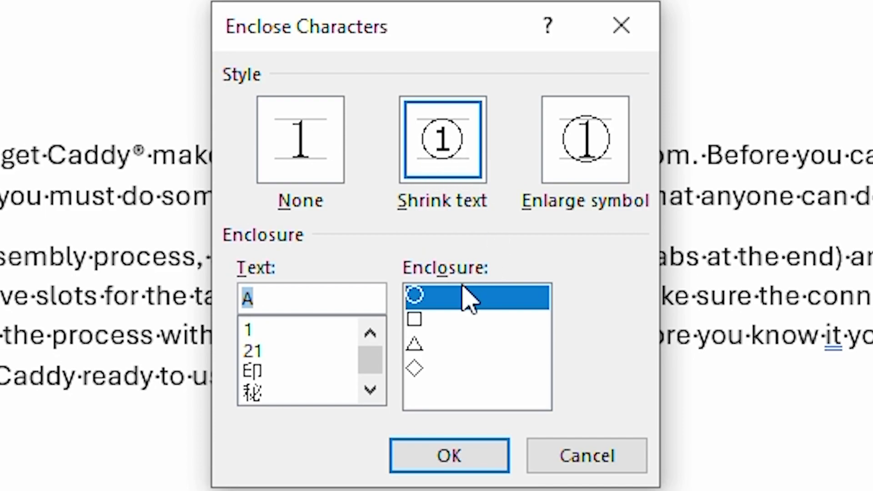
# Apply a square enclosure to the A in 'slot A'
pyautogui.click(415, 318)
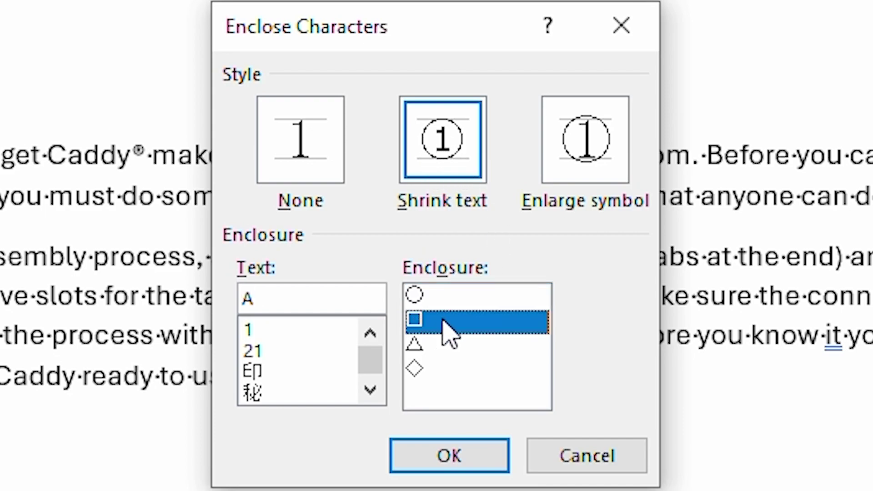
pyautogui.click(493, 473)
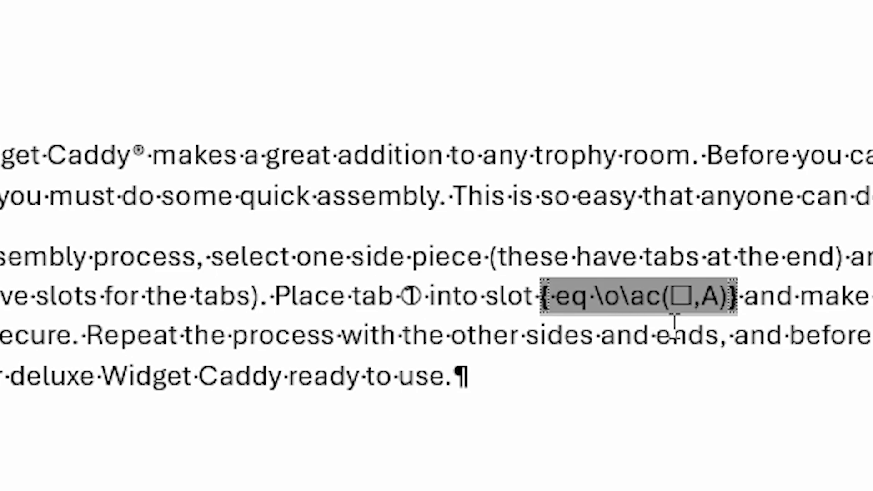
# Edit the field code { eq \o\ac(□,A) } so the A becomes B
pyautogui.click(703, 297)
pyautogui.hotkey('shift', 'Right')
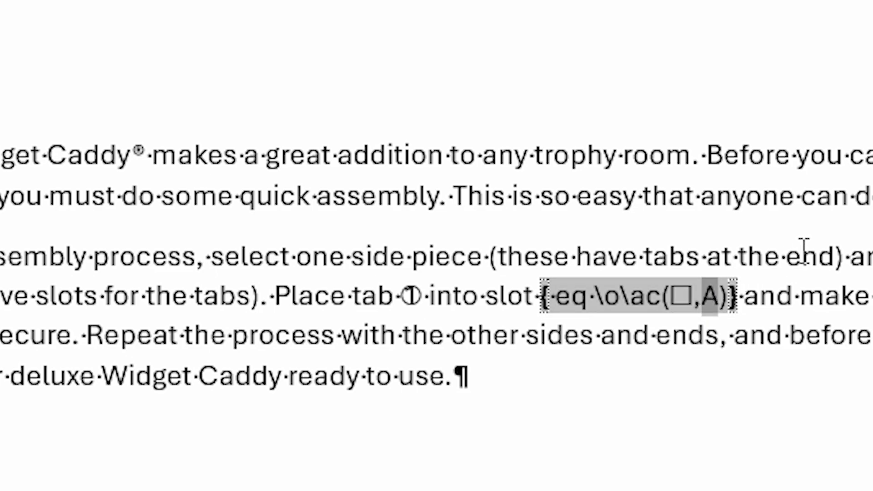
pyautogui.write('B')
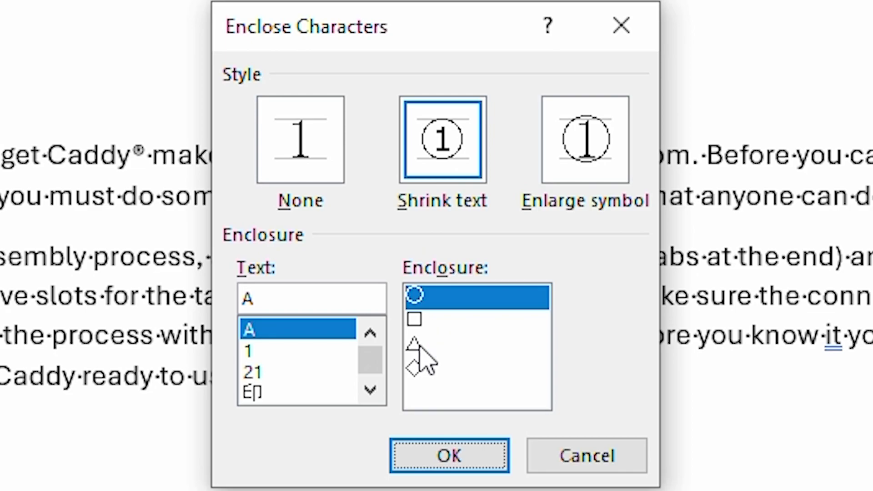
# Enclose the A after 'slot' in a triangle with Enlarge symbol style
pyautogui.click(569, 139)
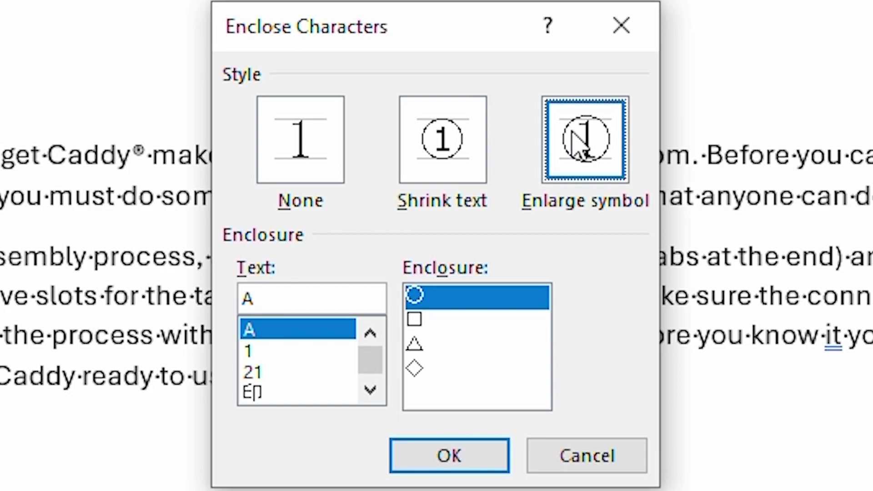
pyautogui.click(426, 347)
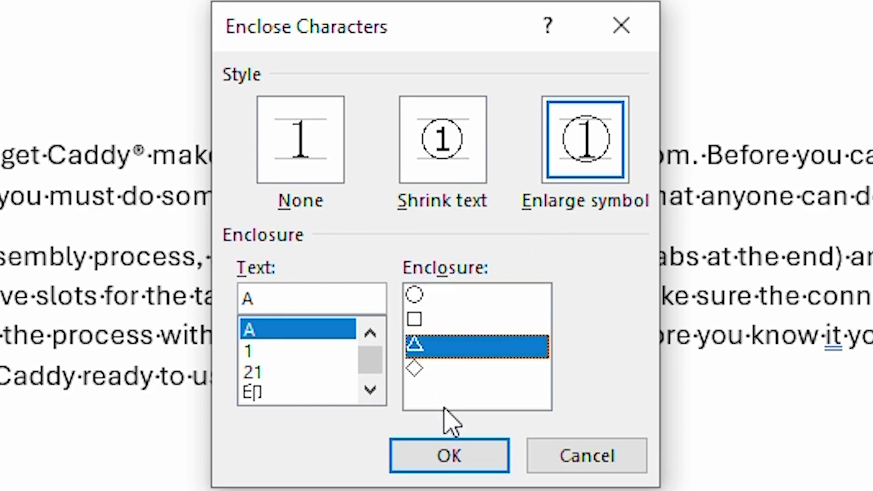
pyautogui.click(484, 468)
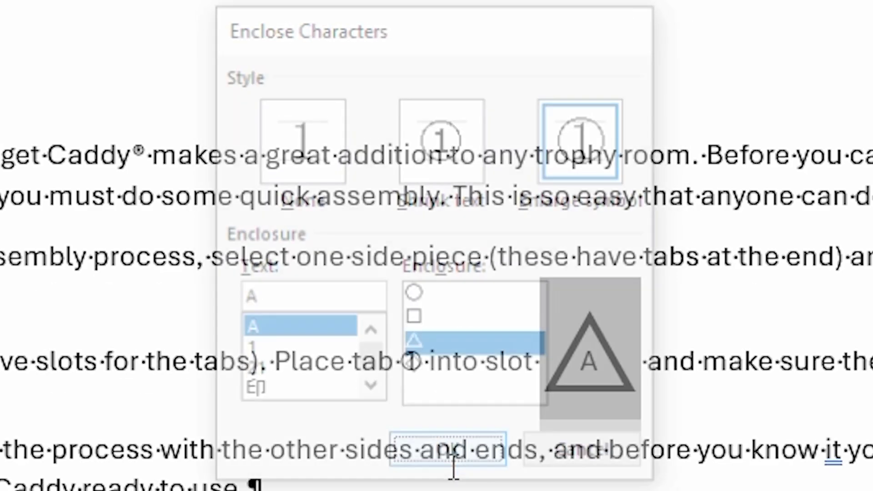
pyautogui.click(699, 359)
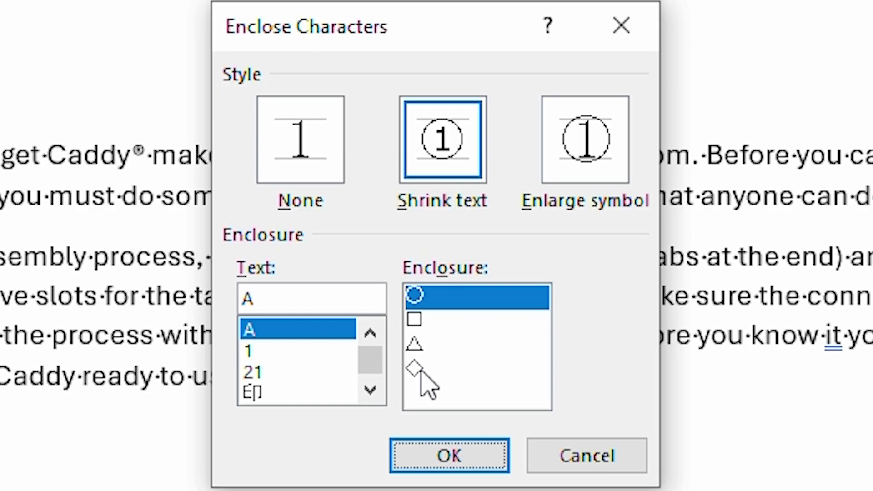
# Replace the triangle around the A with a diamond using Enlarge symbol
pyautogui.click(422, 373)
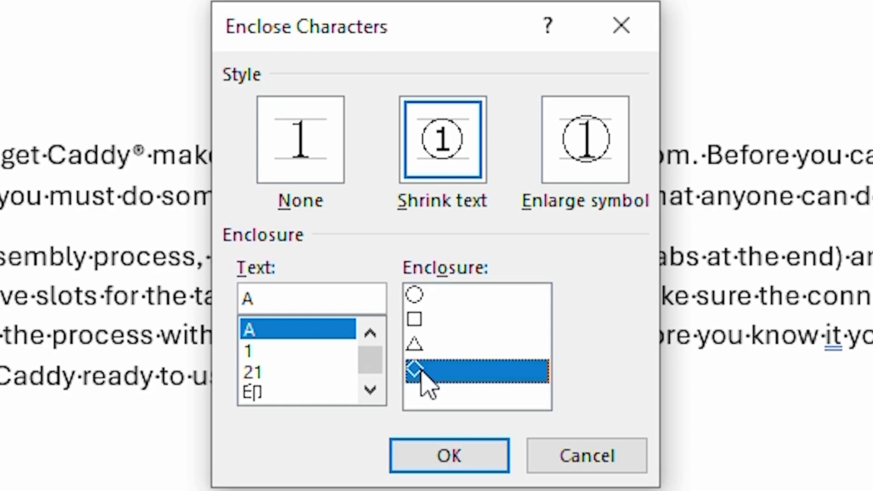
pyautogui.click(618, 152)
pyautogui.click(485, 457)
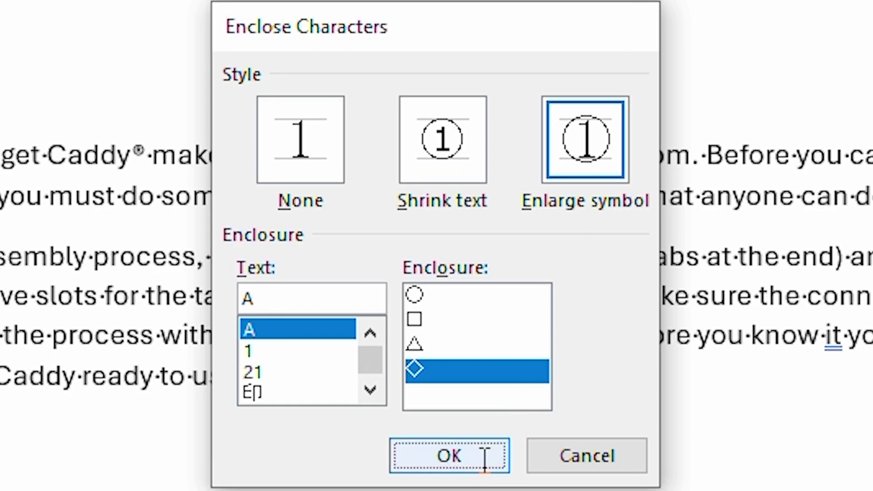
pyautogui.click(668, 338)
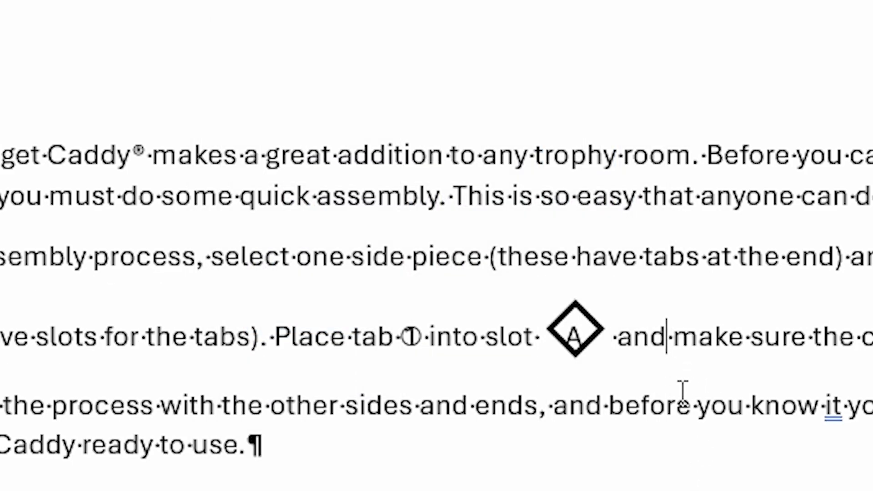